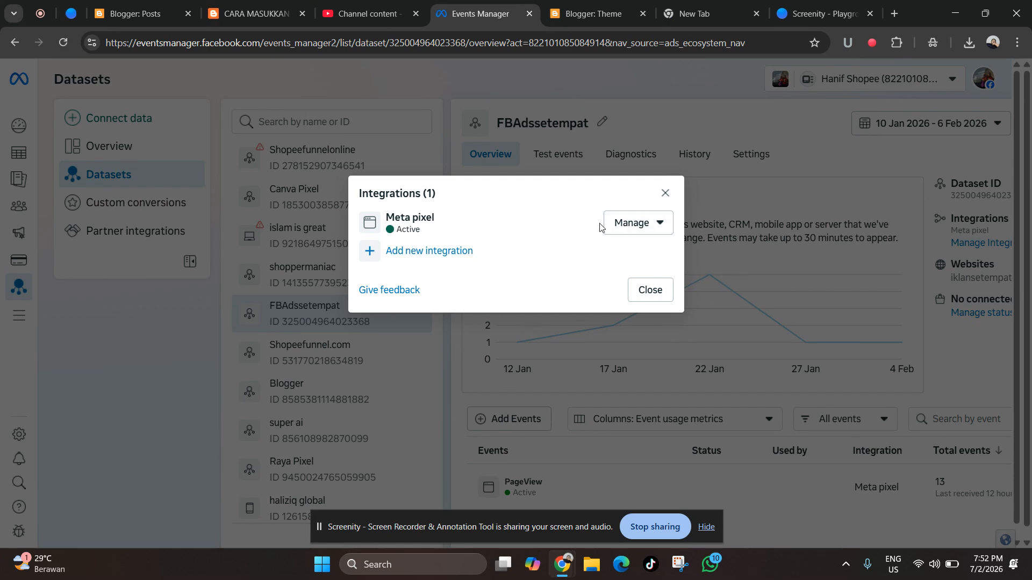
Start the manual Meta pixel installation on a new website for the FBAdssetempat dataset and copy the pixel base code.
click(650, 224)
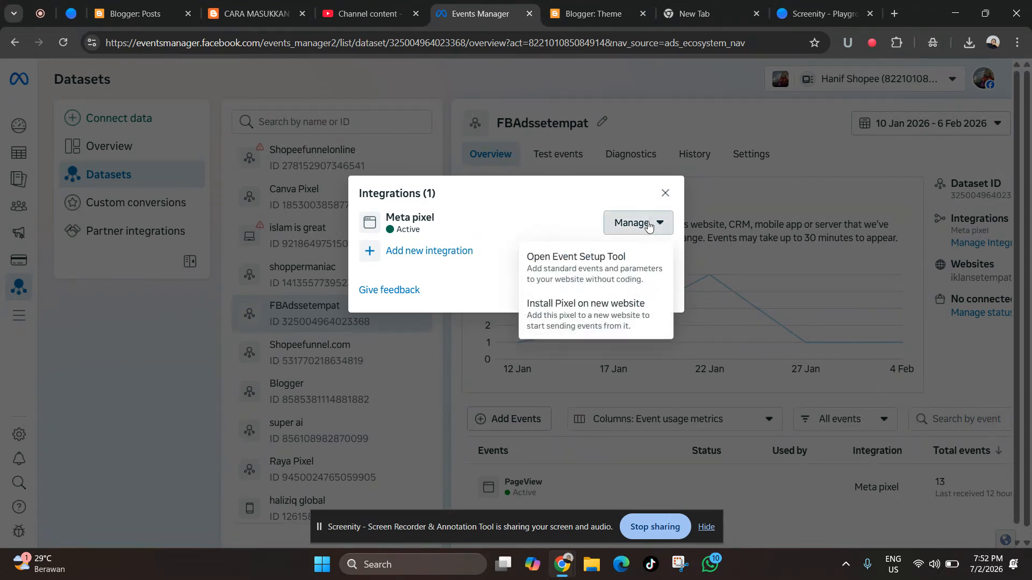
click(604, 317)
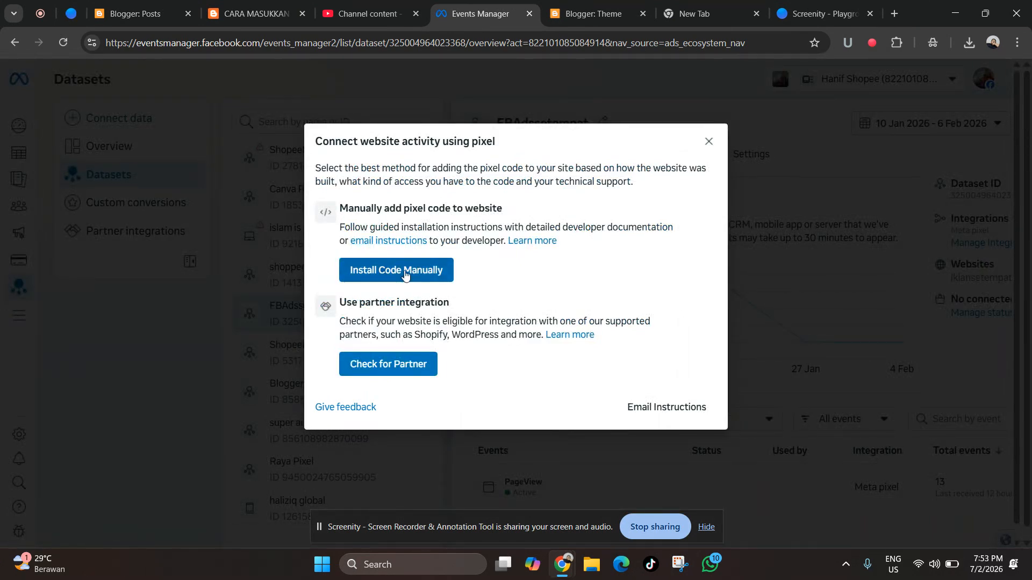
click(410, 273)
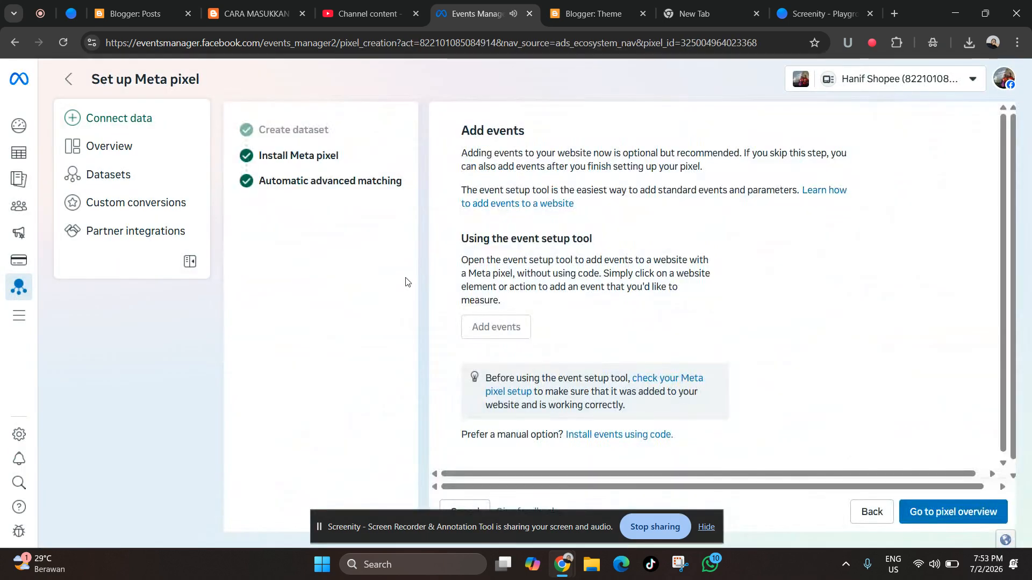
click(303, 159)
click(536, 337)
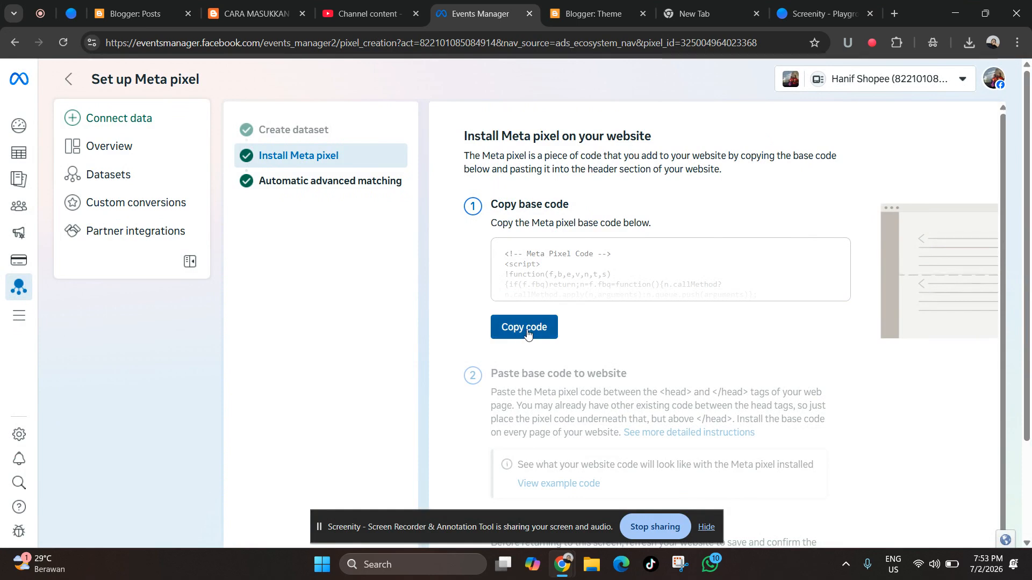
Switch to Blogger and open the current custom theme's HTML for editing.
click(606, 14)
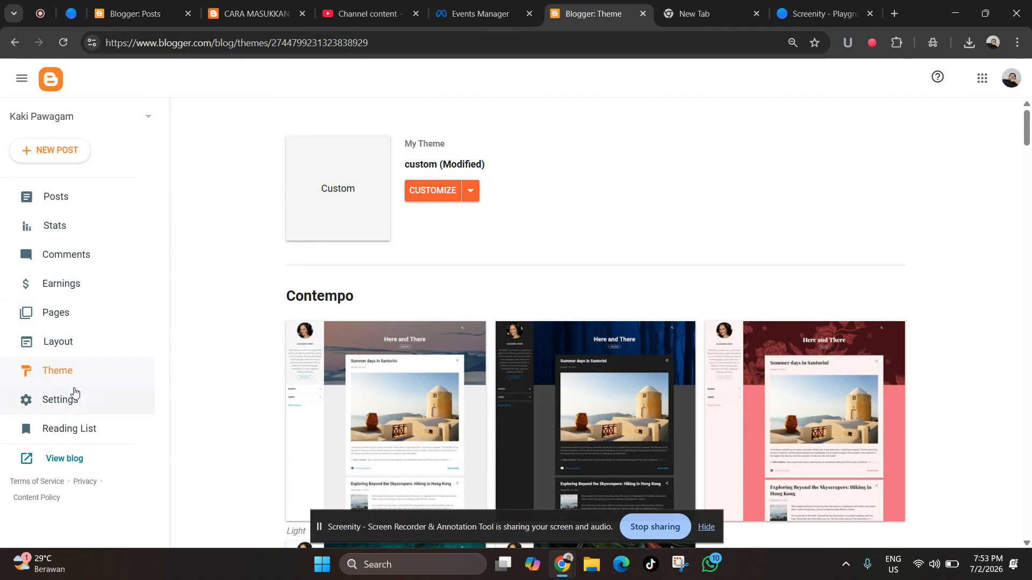
click(474, 199)
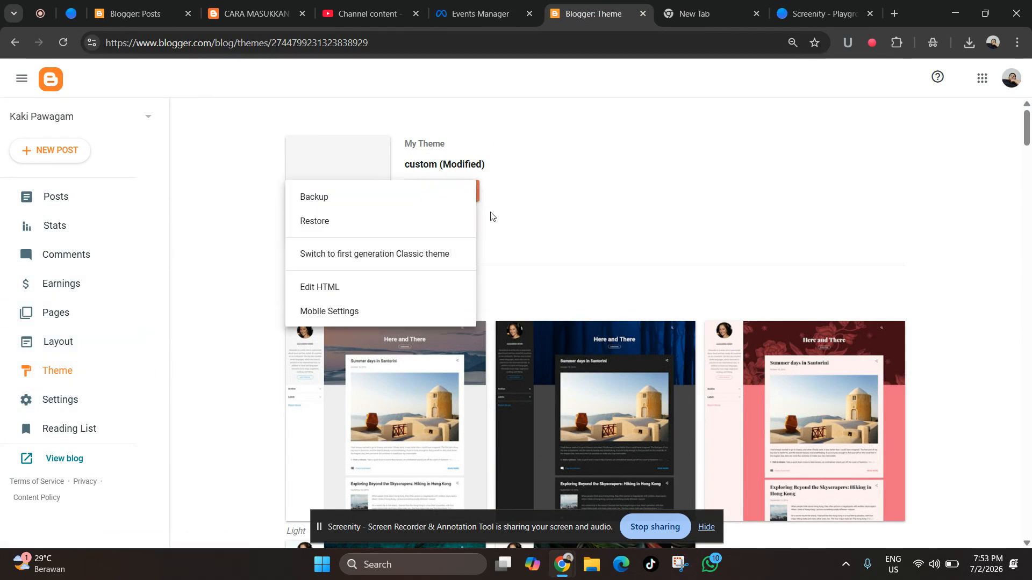
click(380, 297)
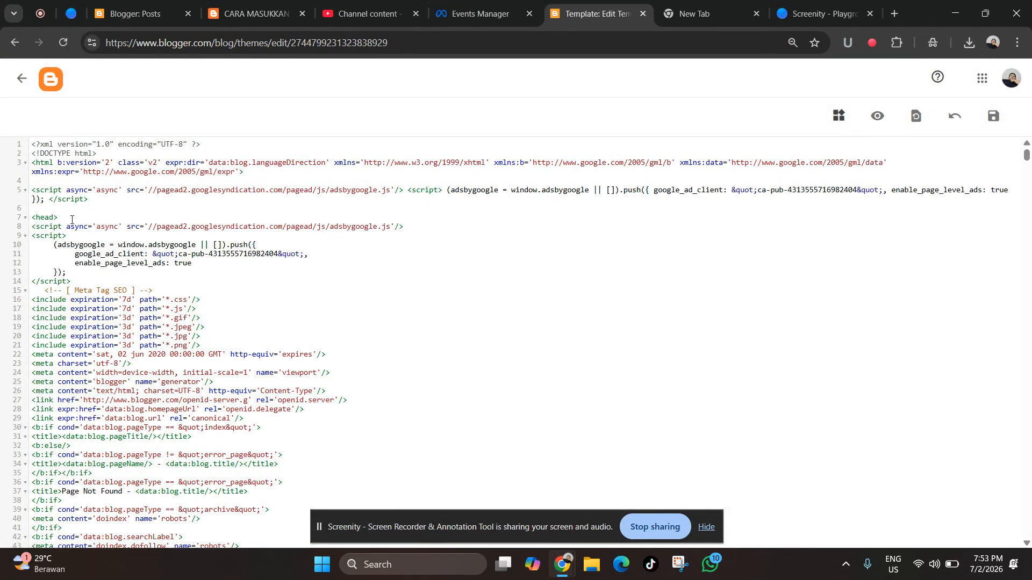
Add two blank lines directly below the <head> tag and paste the Meta pixel base code there.
click(72, 224)
click(72, 212)
key(Return)
key(Return)
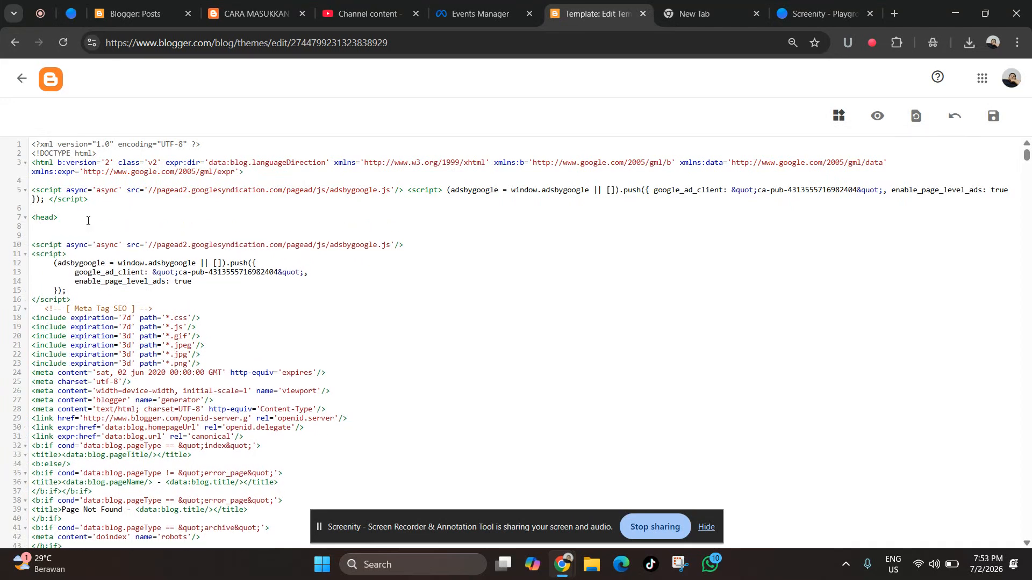
right_click(48, 229)
click(82, 390)
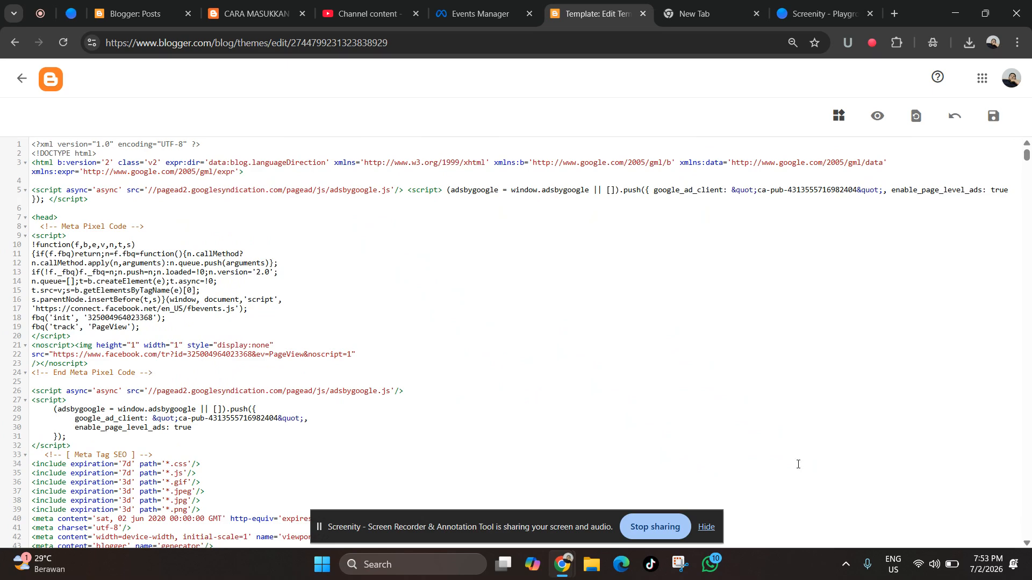
Try to save the edited theme from the widget-revert prompt and dismiss the widget list without reverting any widgets.
drag(576, 521, 738, 333)
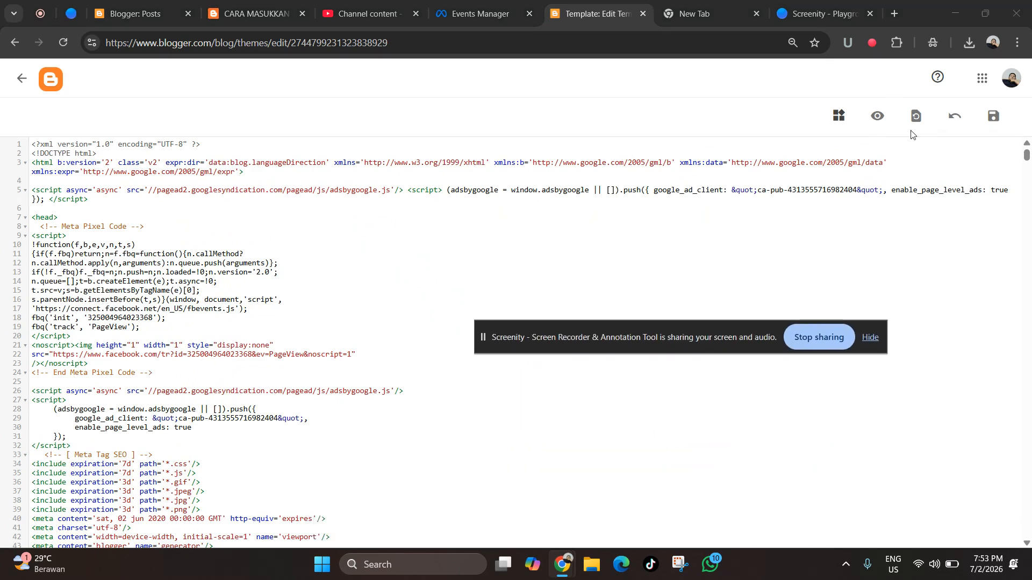
click(917, 115)
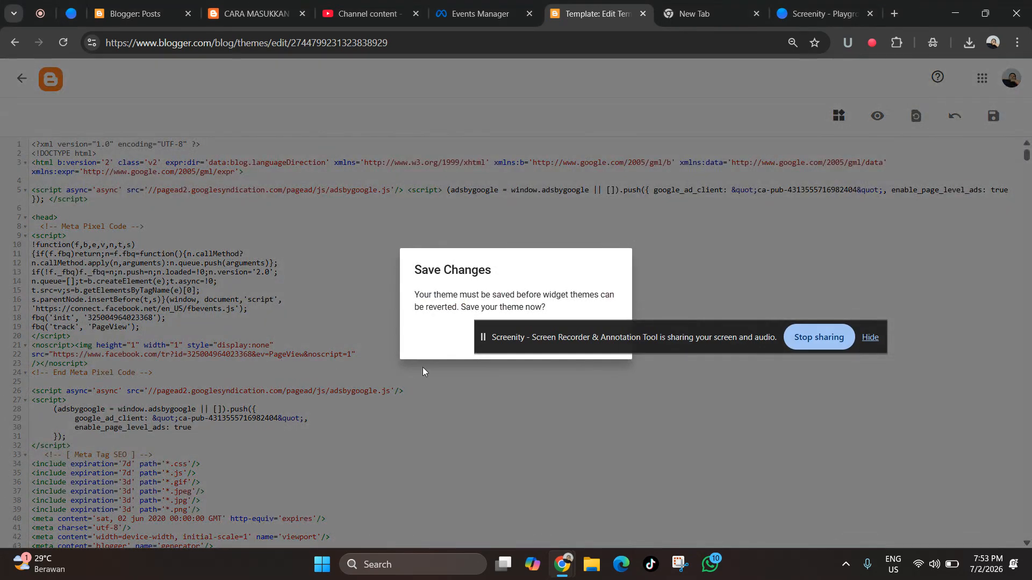
drag(704, 321, 746, 399)
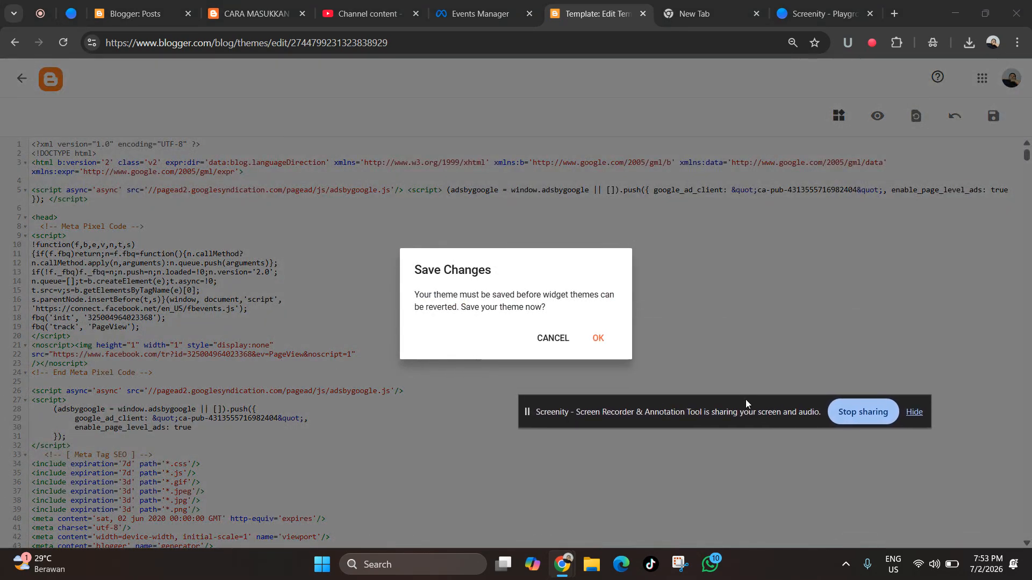
click(596, 342)
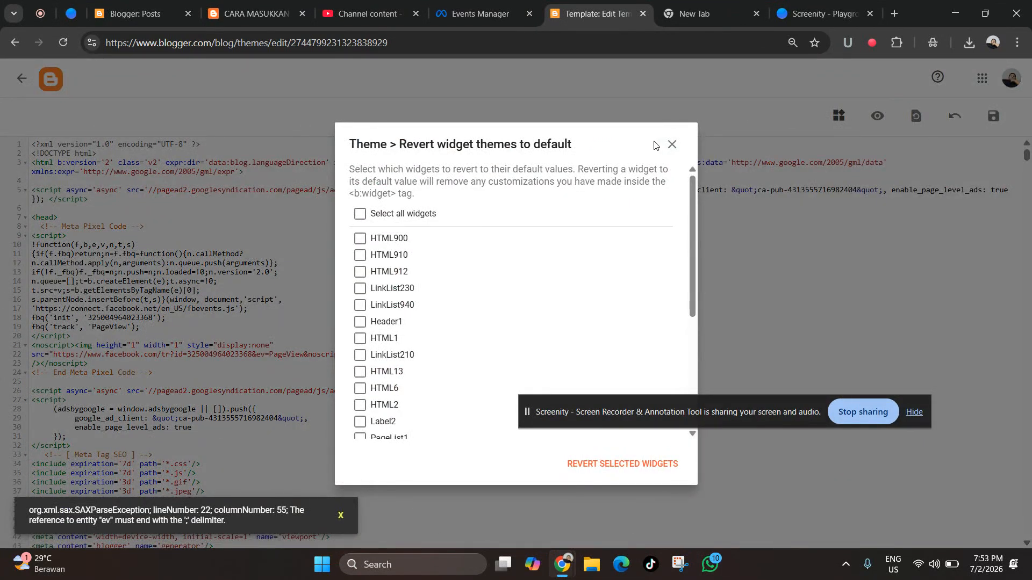
click(672, 145)
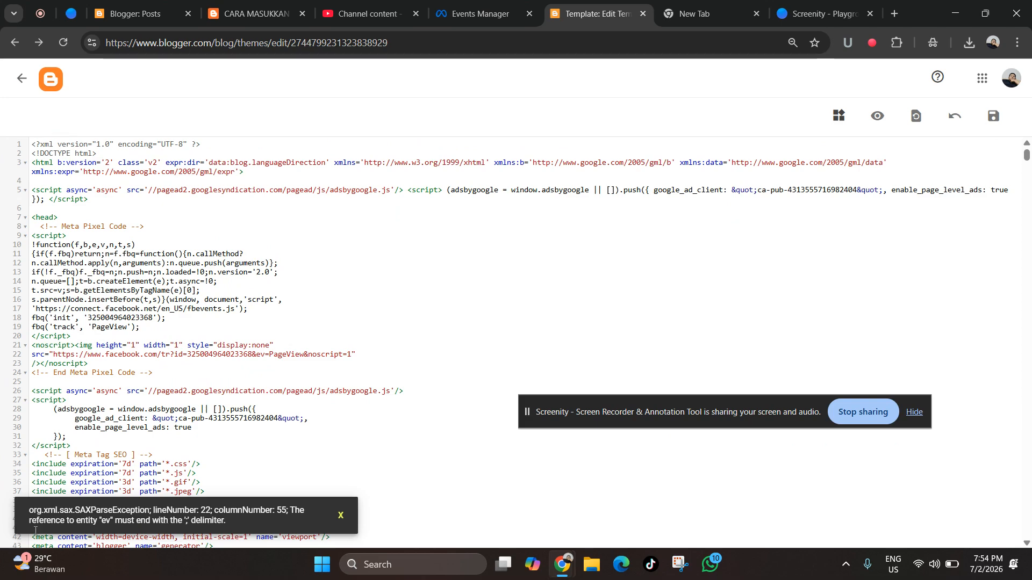
Examine the Facebook Pixel article on the Shoppermaniac blog, comparing the original pixel code with the corrected version for Blogspot.
click(256, 15)
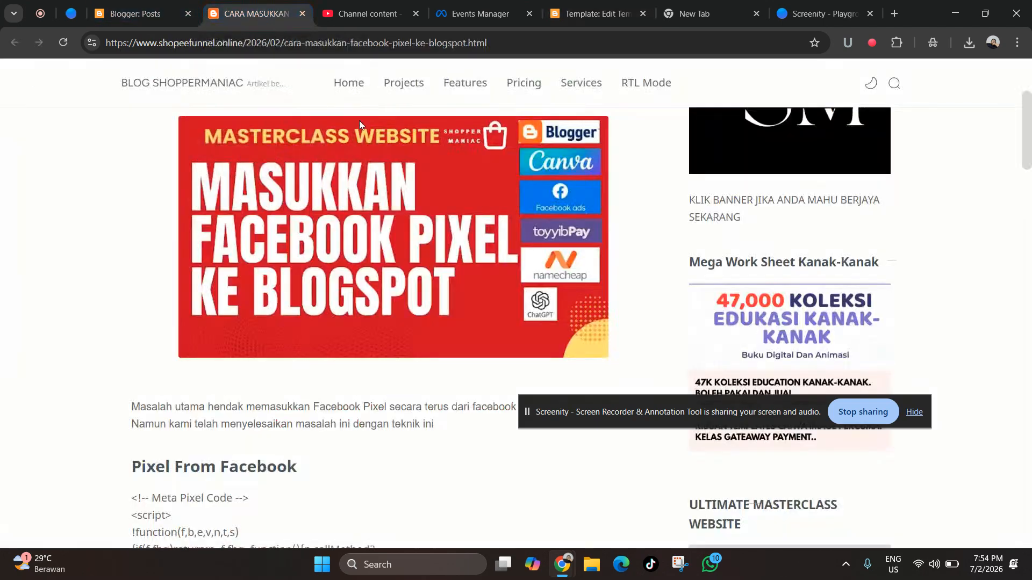
scroll(406, 264, down, 2)
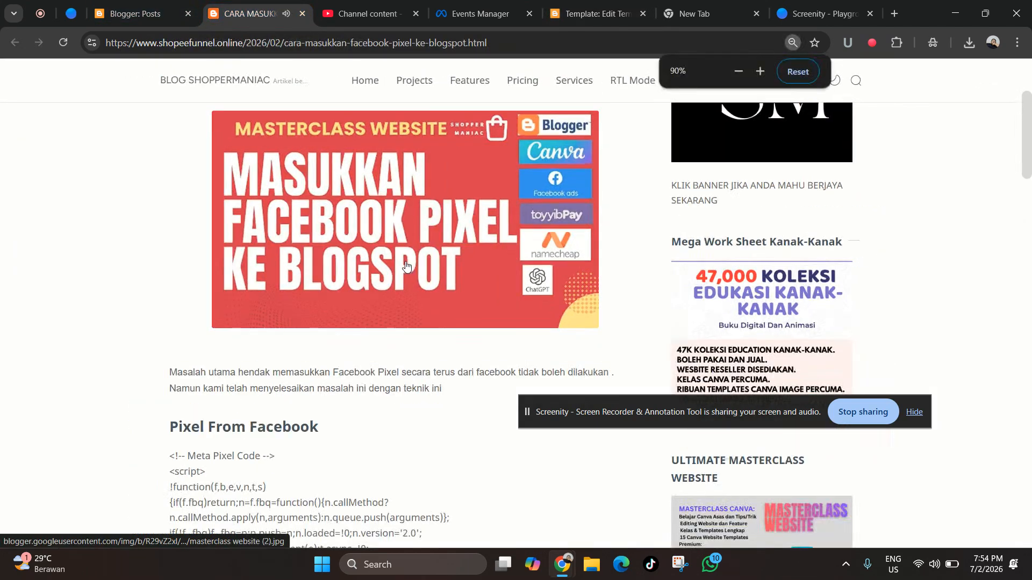
scroll(406, 266, up, 8)
scroll(405, 267, down, 2)
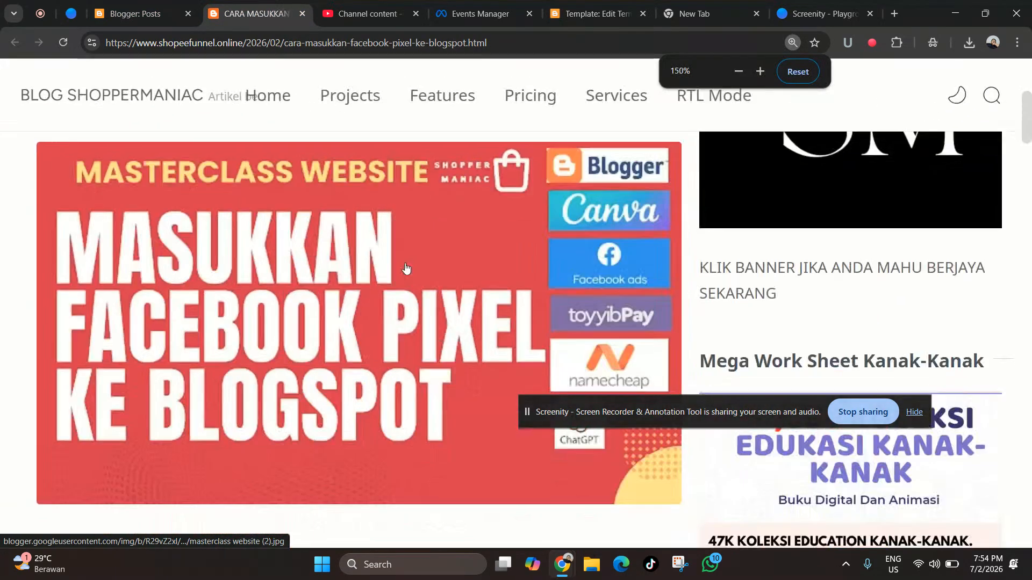
scroll(405, 264, down, 8)
scroll(404, 262, down, 3)
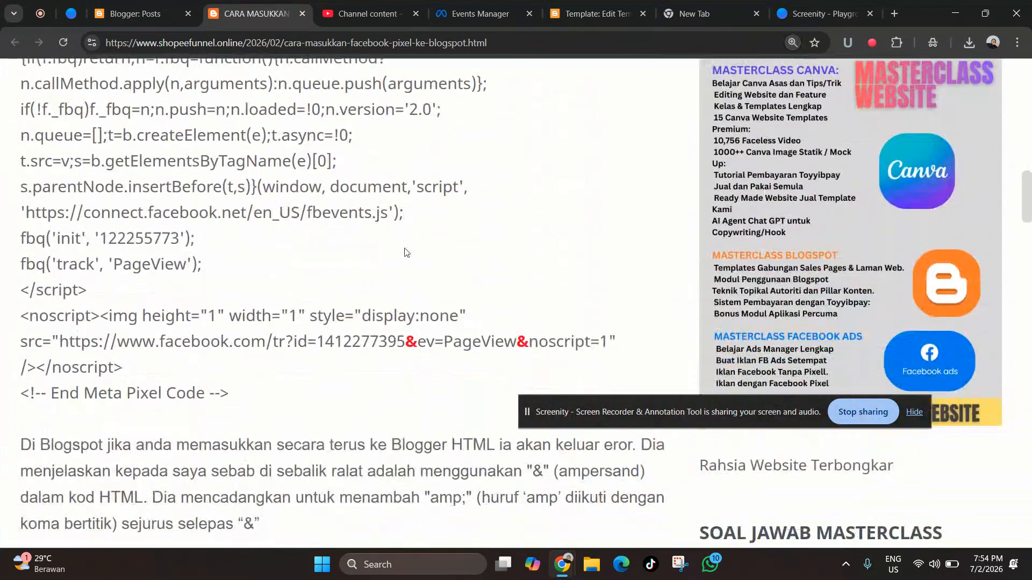
scroll(403, 248, up, 4)
scroll(403, 248, down, 1)
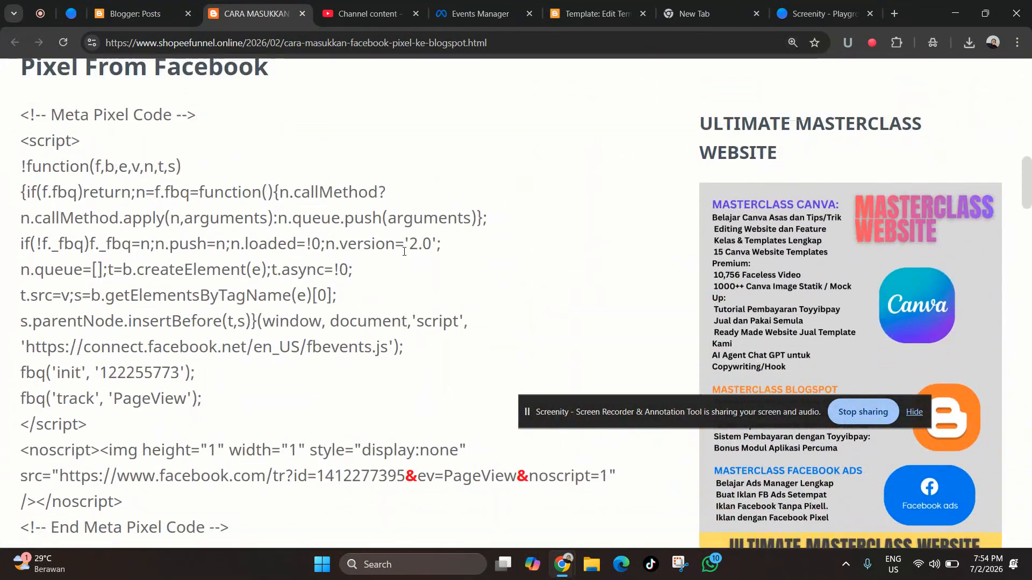
scroll(405, 258, down, 3)
scroll(406, 261, up, 7)
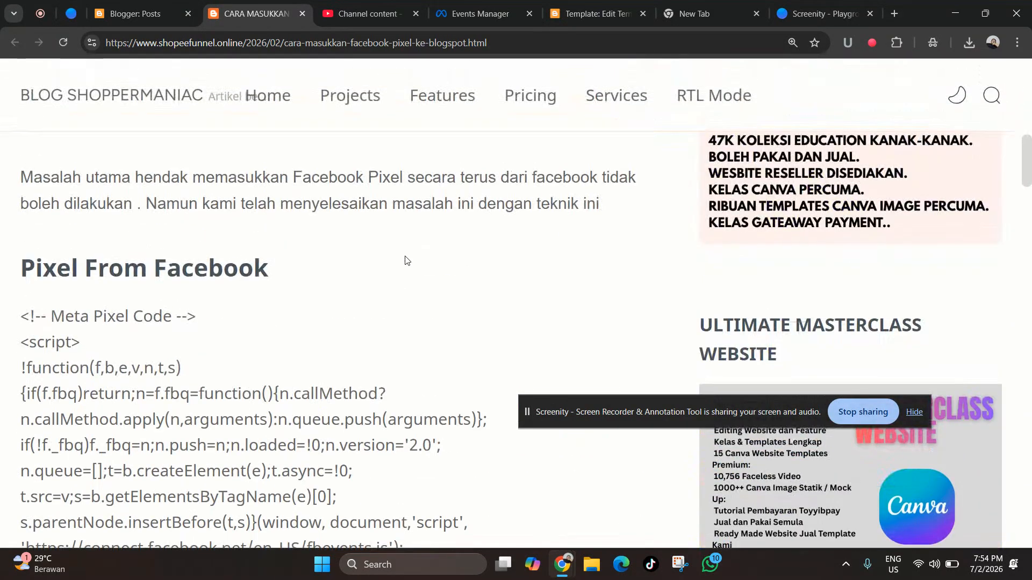
scroll(265, 287, down, 3)
scroll(264, 285, down, 4)
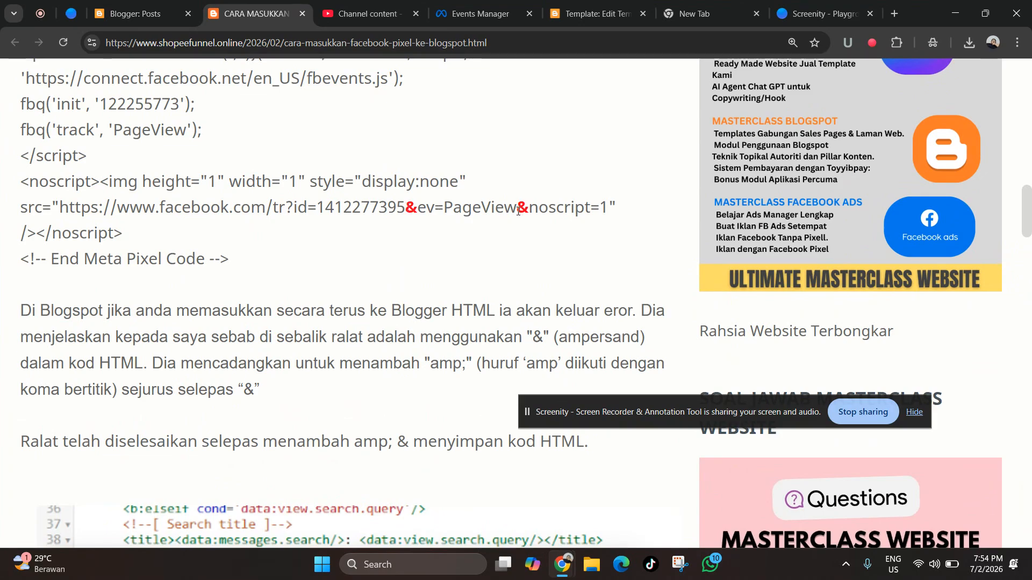
scroll(404, 231, down, 10)
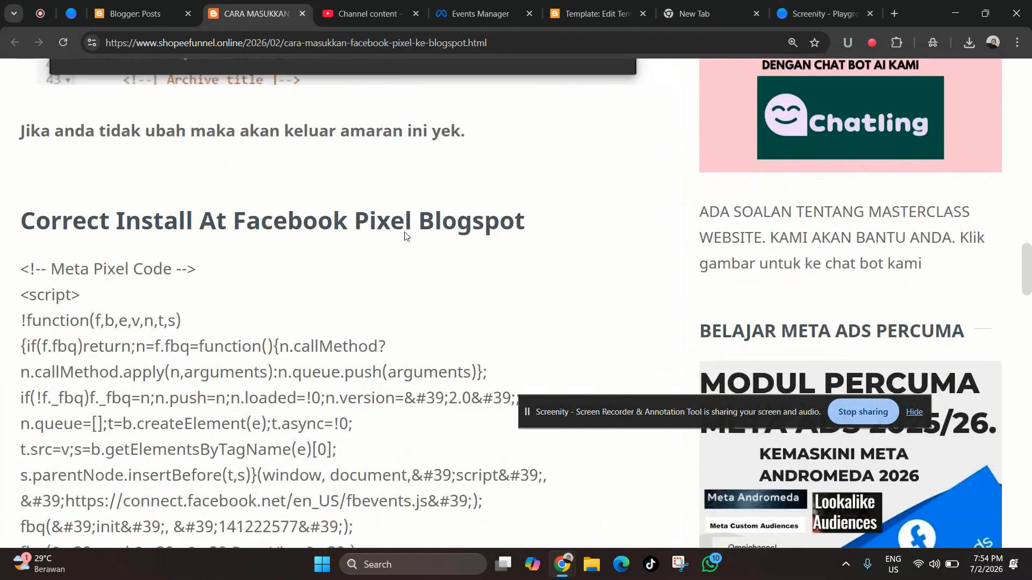
scroll(405, 236, down, 6)
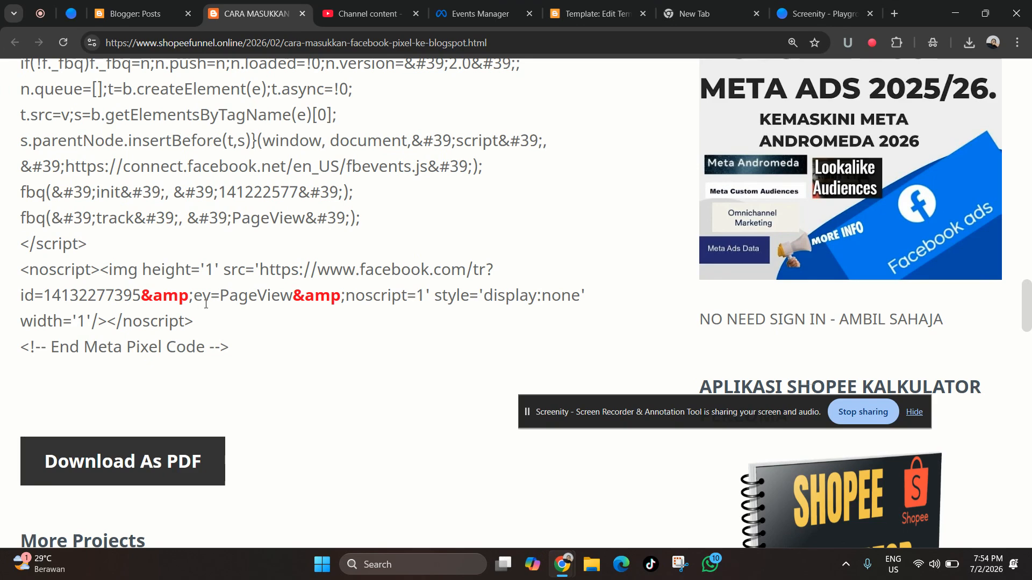
scroll(207, 312, up, 4)
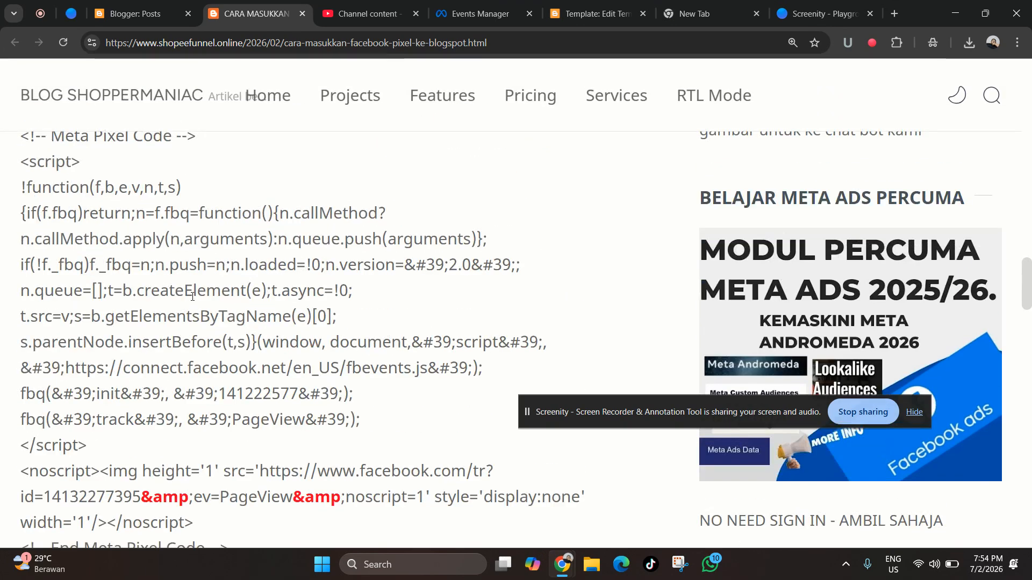
Copy the text "amp;" that follows the first ampersand in the article's corrected pixel code.
scroll(192, 297, down, 3)
drag(155, 365, 197, 364)
right_click(178, 361)
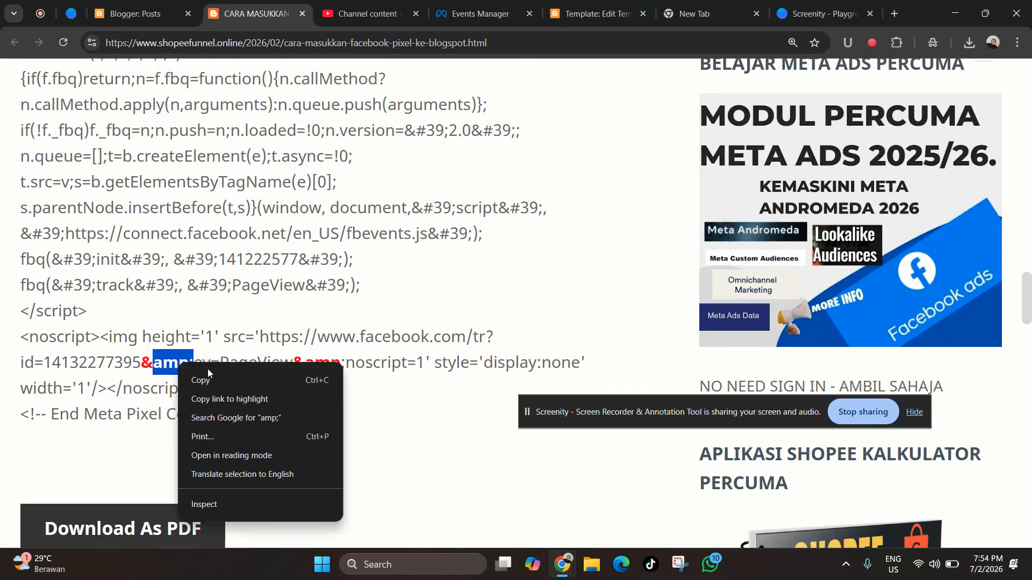
click(207, 370)
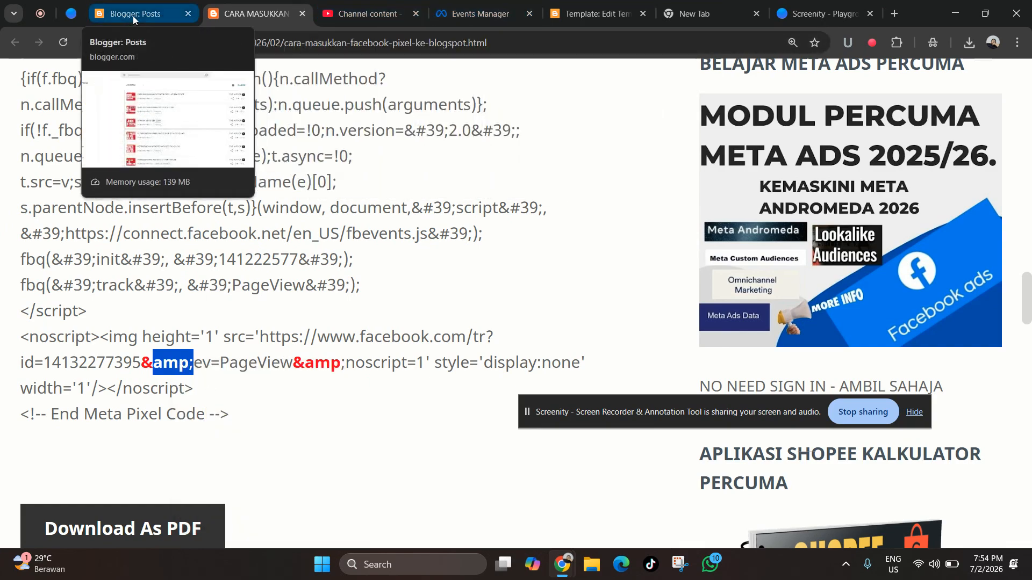
Insert "amp;" after both ampersands in the pixel's noscript image URL in the Blogger theme HTML and save the theme.
click(604, 15)
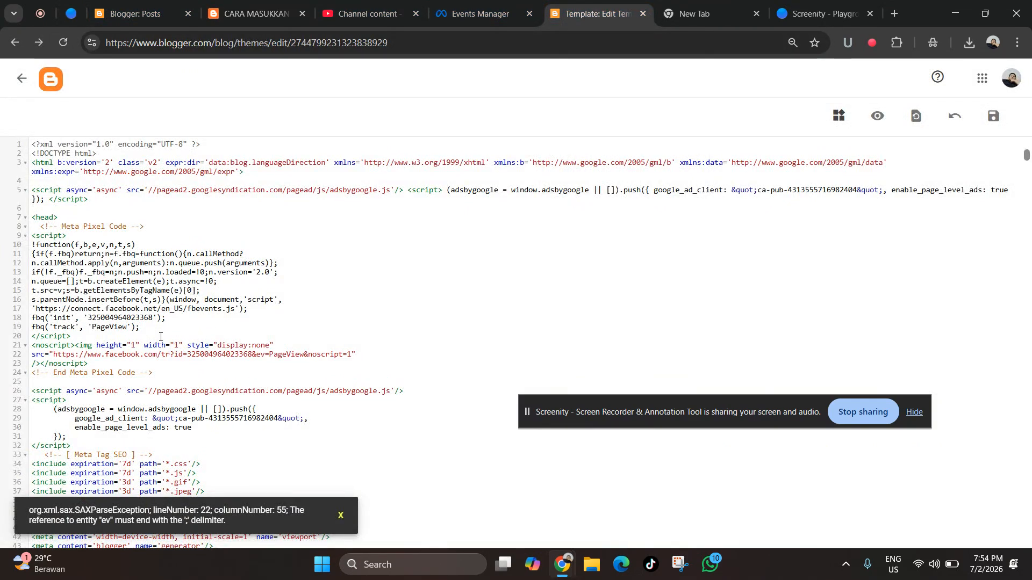
scroll(158, 341, down, 1)
scroll(158, 341, down, 1)
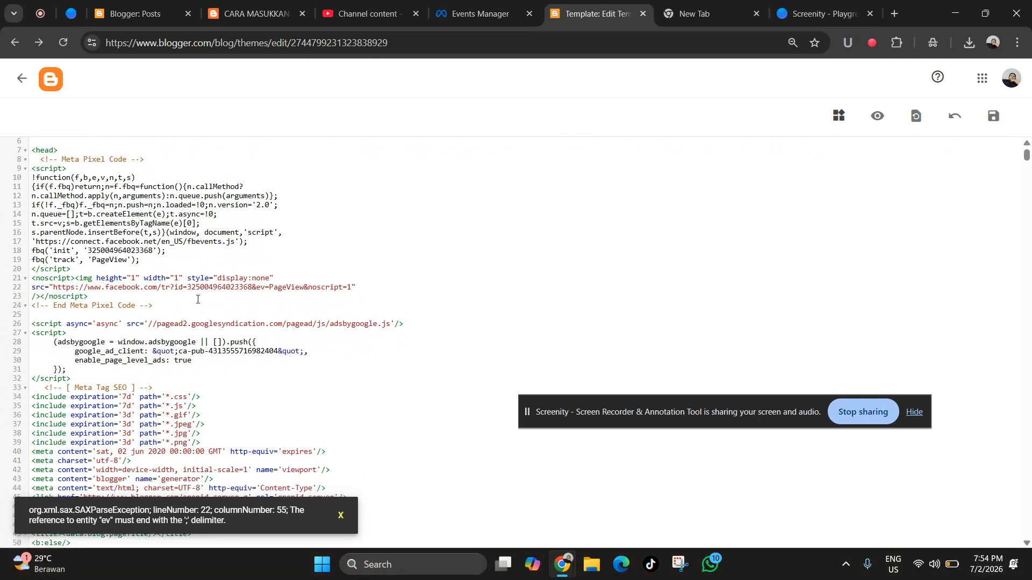
right_click(256, 289)
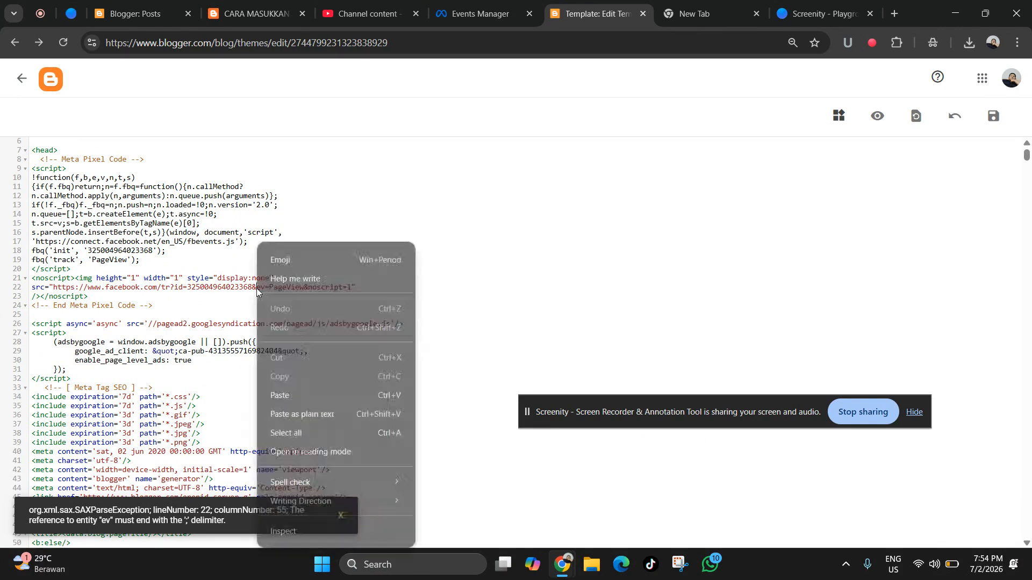
click(287, 395)
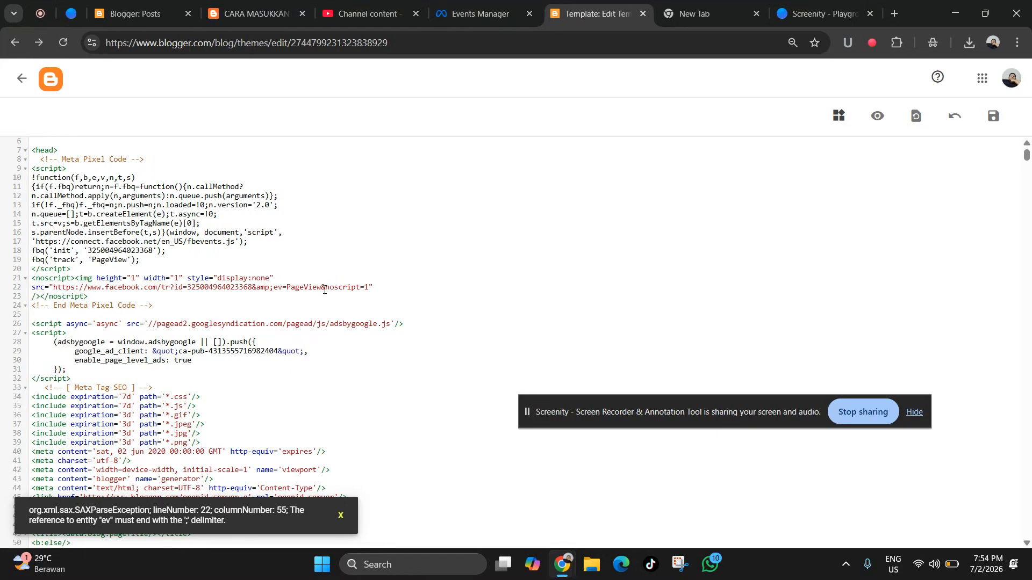
right_click(324, 289)
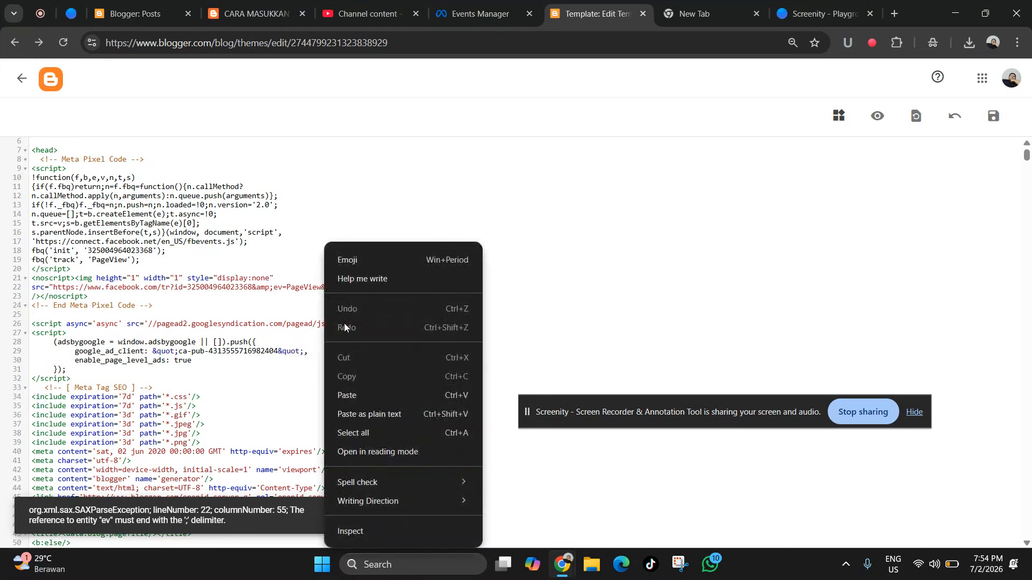
click(353, 394)
drag(468, 312, 466, 305)
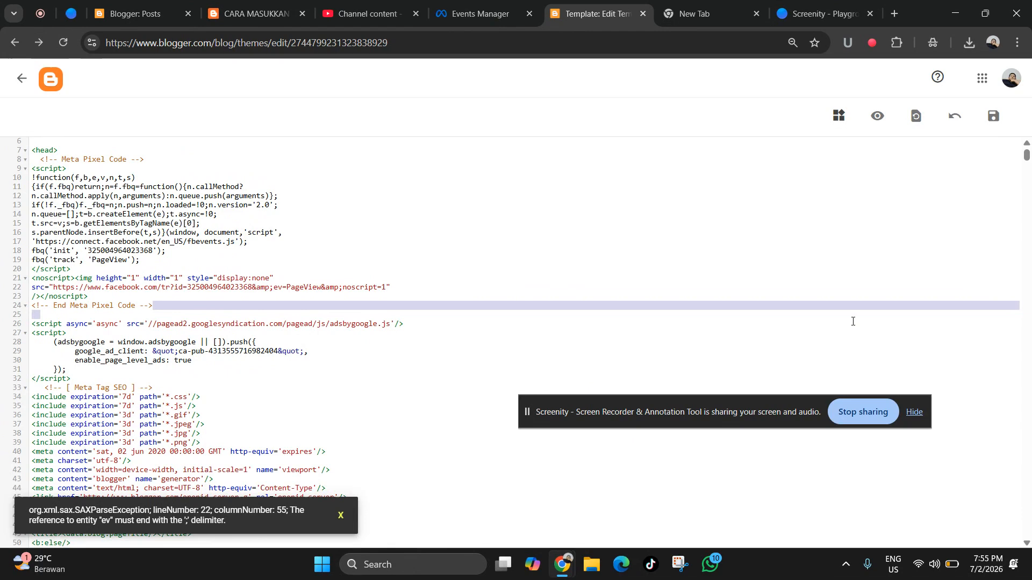
click(995, 117)
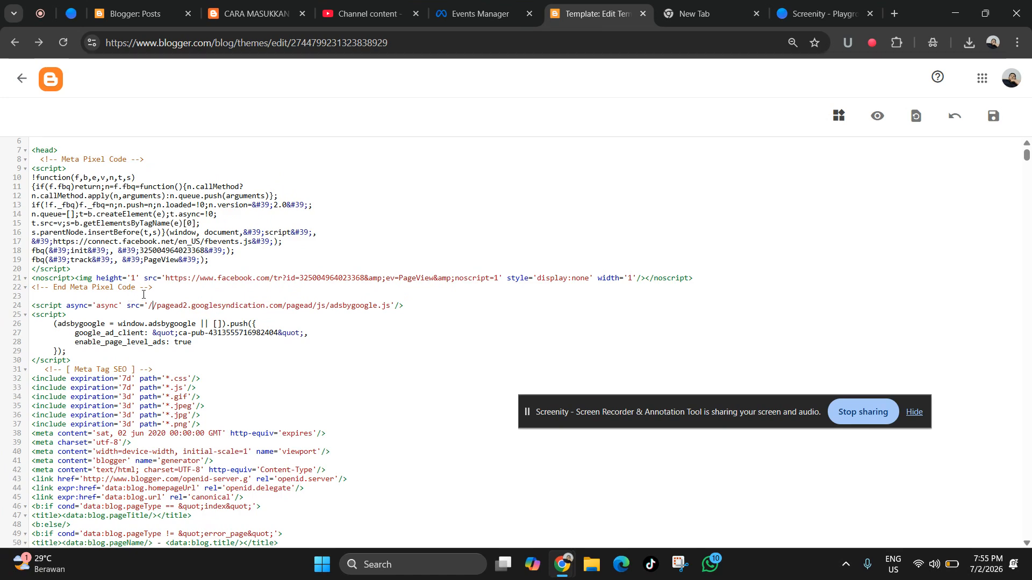
Delete the entire Meta Pixel code block below the <head> tag, from its opening comment through its end comment.
drag(154, 287, 7, 163)
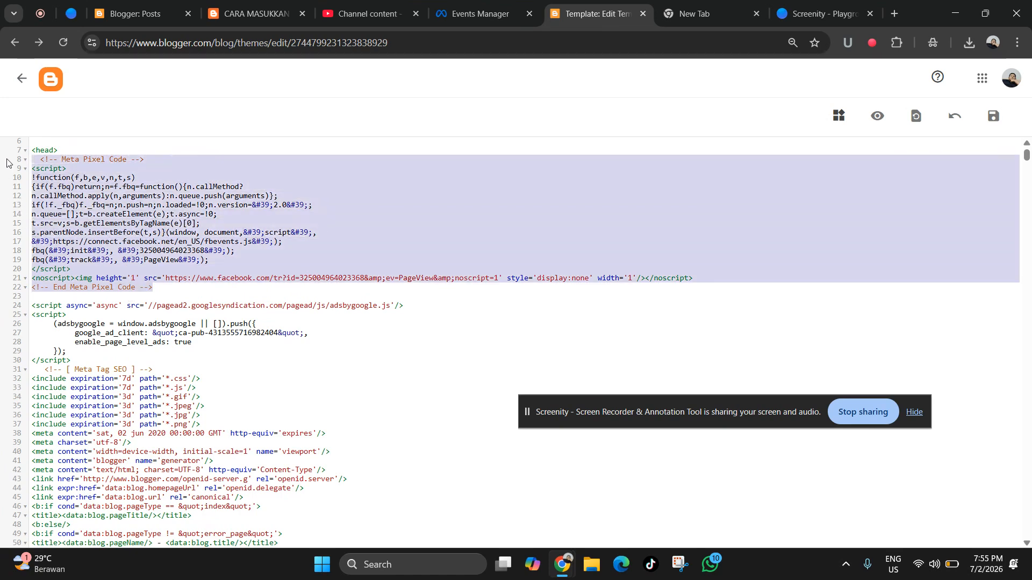
key(BackSpace)
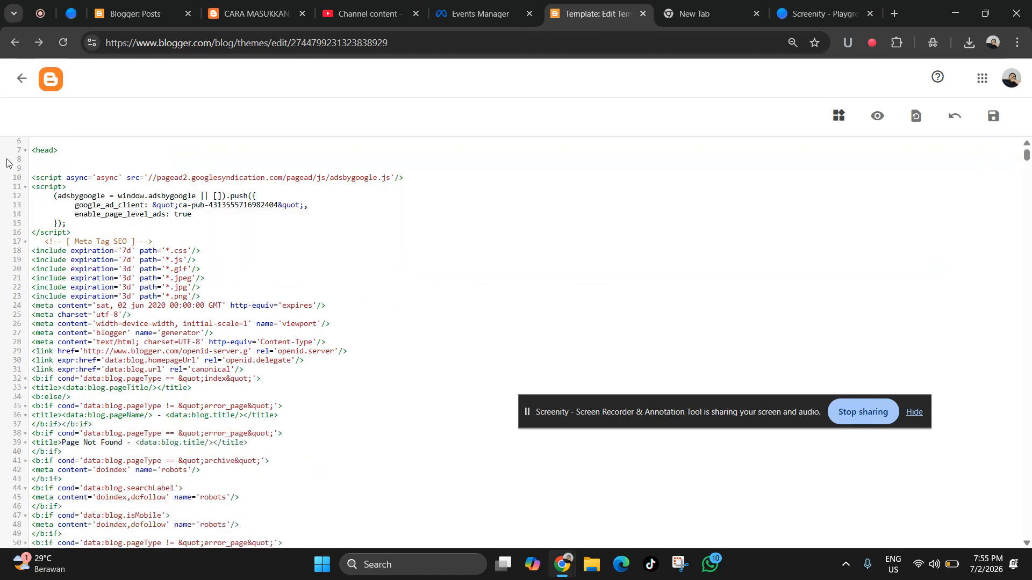
Save the Blogger theme HTML without the Meta Pixel code block.
scroll(57, 227, up, 2)
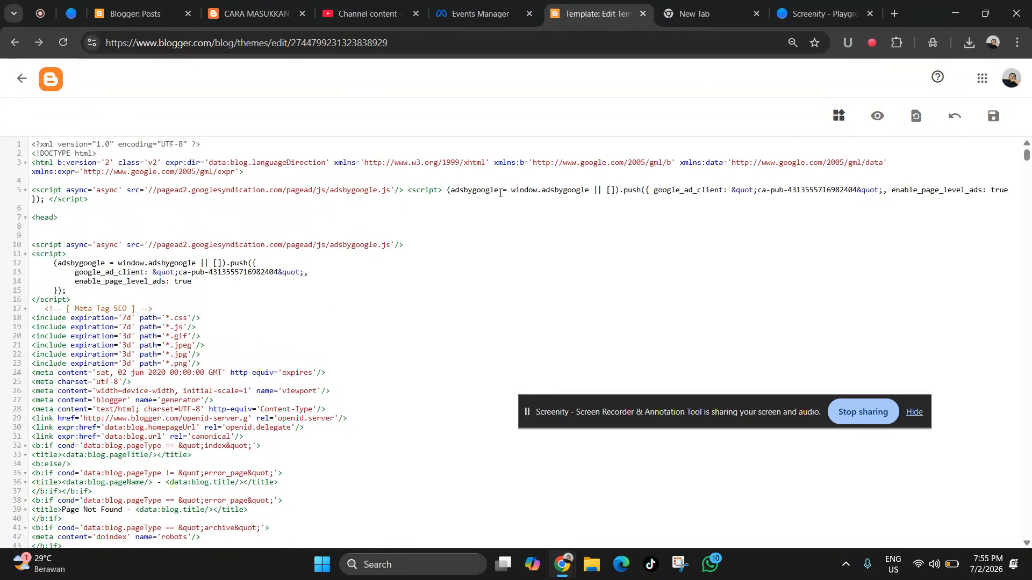
click(993, 116)
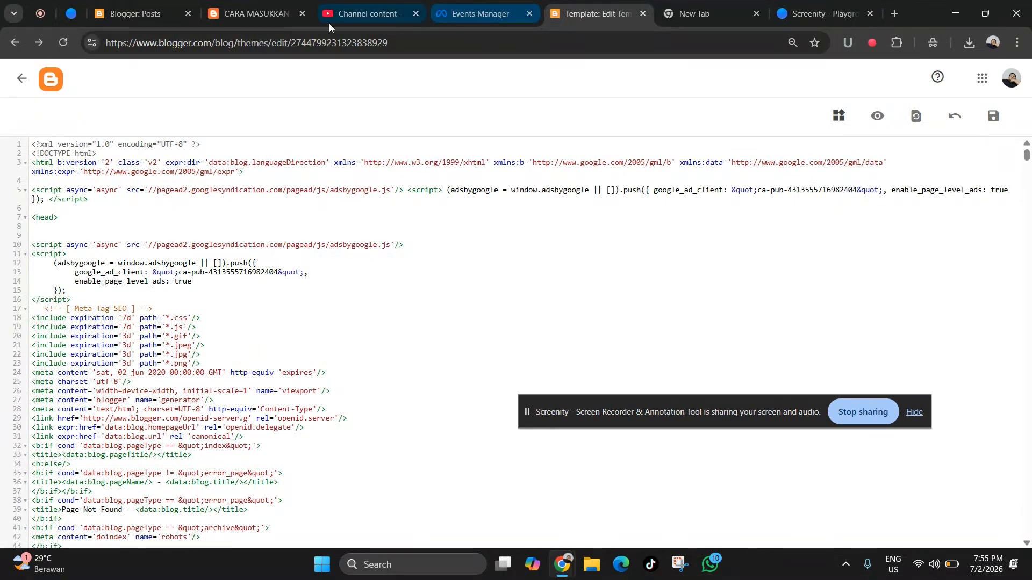
Review the "Correct Install At Facebook Pixel Blogspot" code in the Shoppermaniac blog article, through its noscript lines and end comment.
click(273, 17)
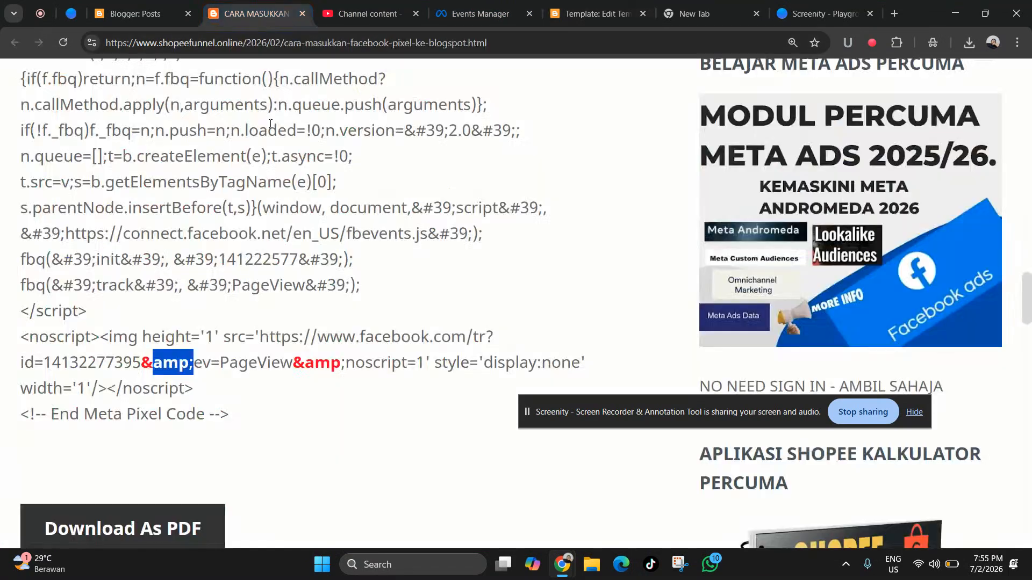
click(304, 422)
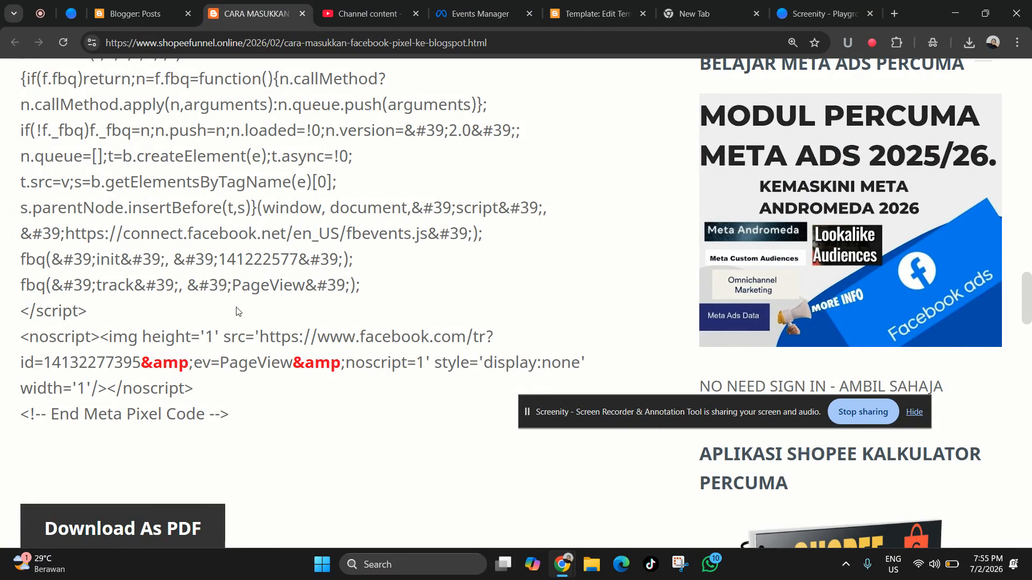
scroll(285, 314, down, 2)
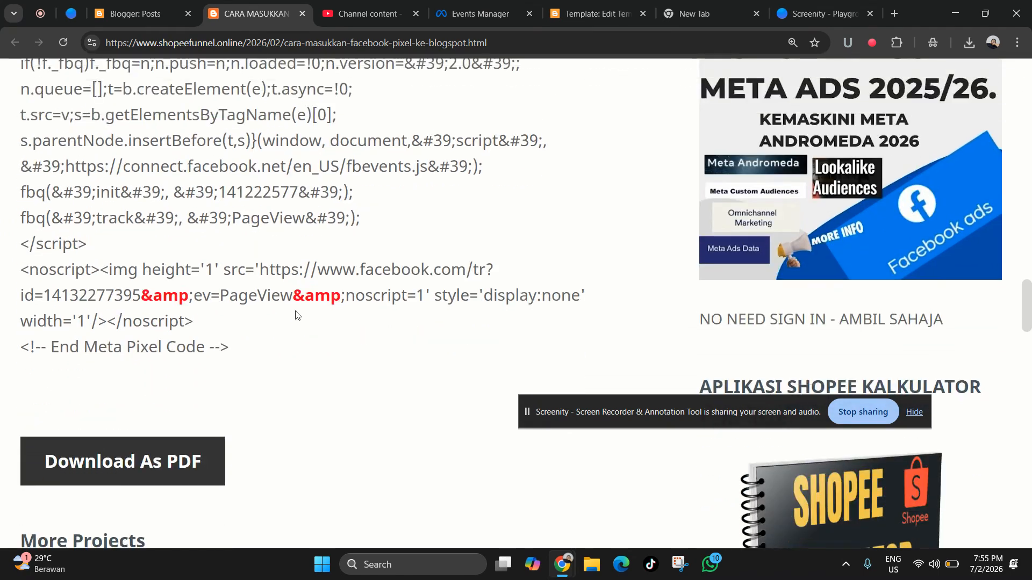
scroll(301, 311, up, 9)
scroll(306, 319, down, 7)
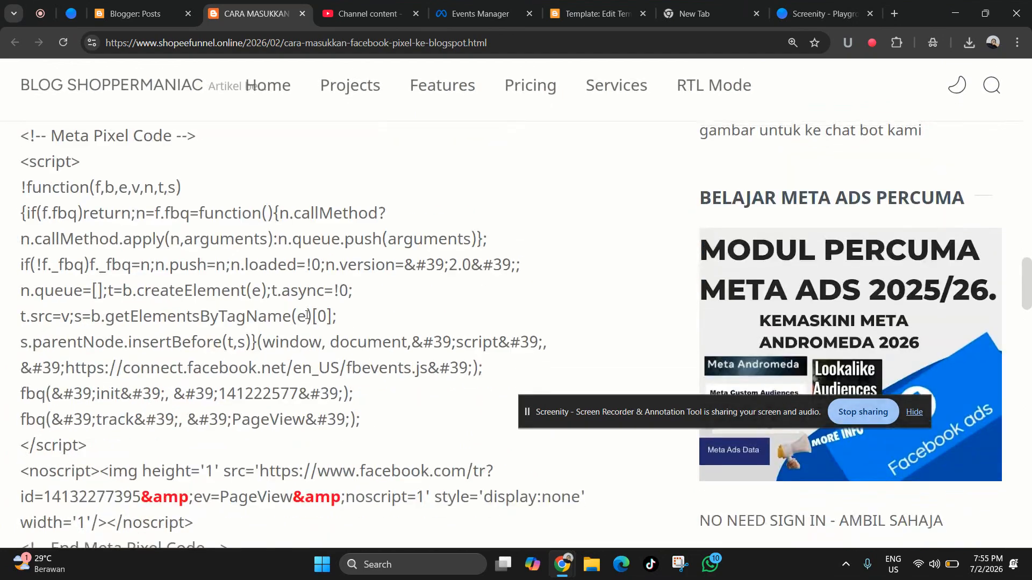
scroll(309, 318, down, 2)
scroll(312, 317, up, 6)
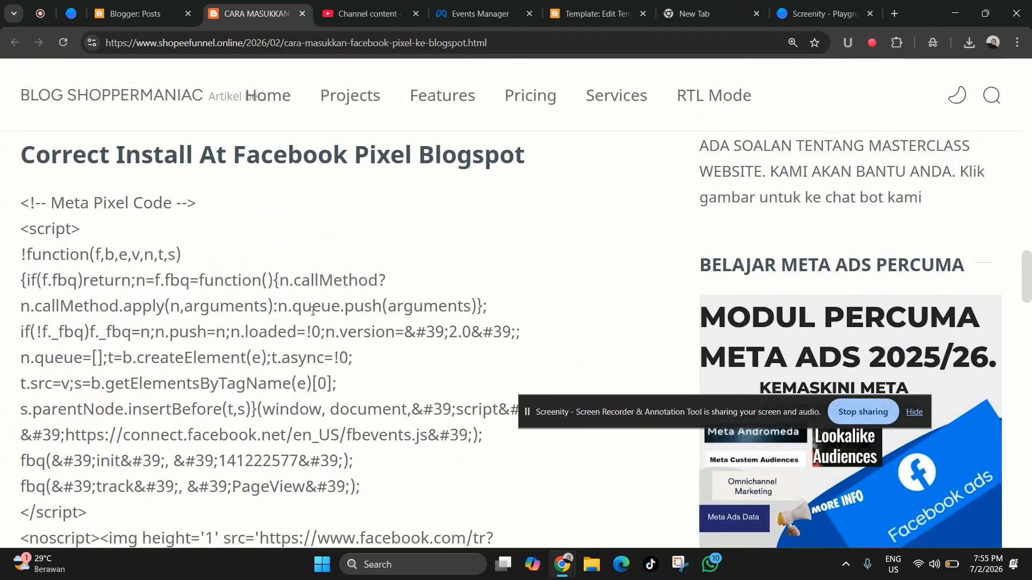
scroll(312, 310, down, 6)
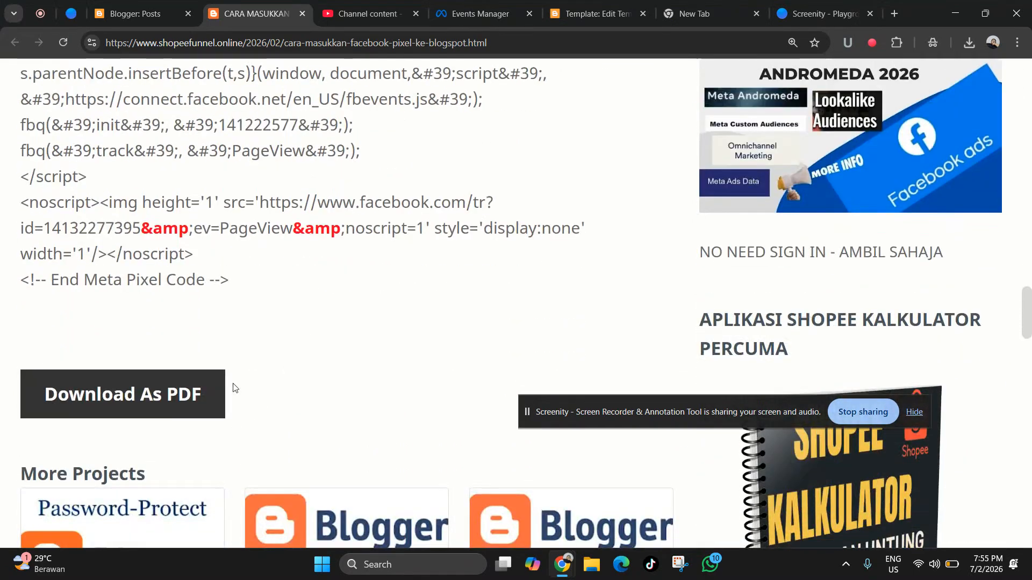